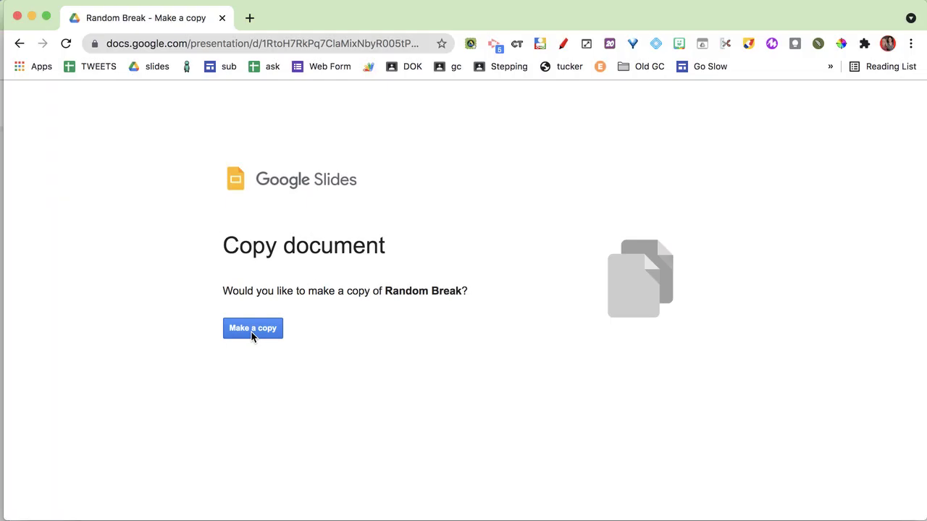
Step: Make a copy of the Random Break presentation and authorize its attached script with the Random Break add-on's Authorize command
click(252, 331)
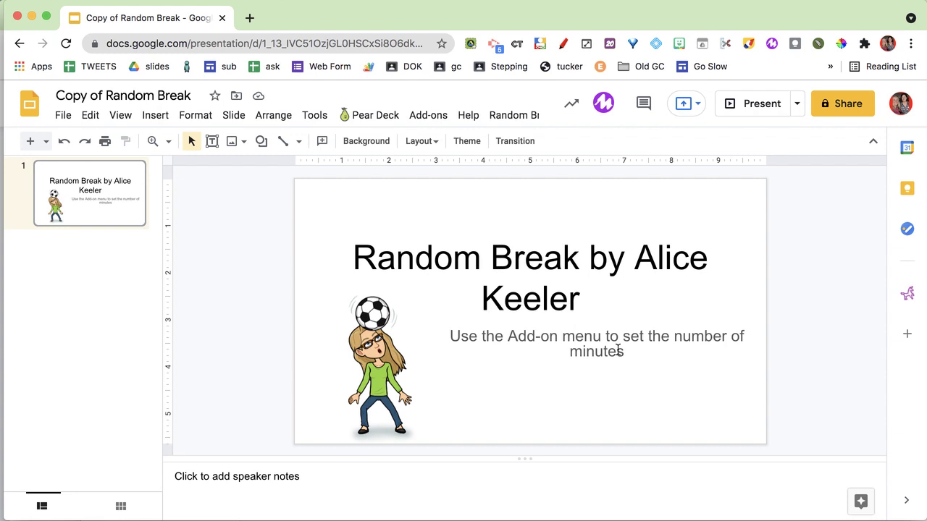
click(523, 116)
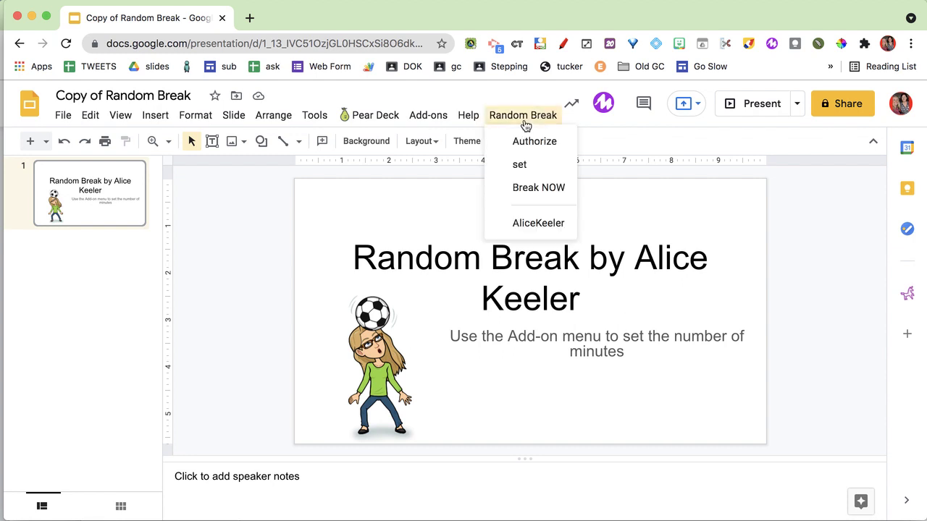
click(426, 116)
click(429, 117)
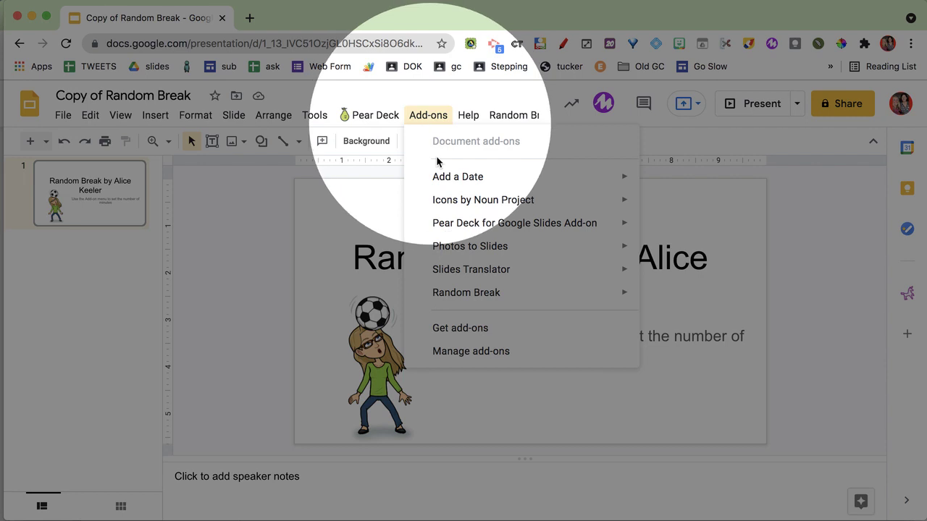
mouse_move(479, 297)
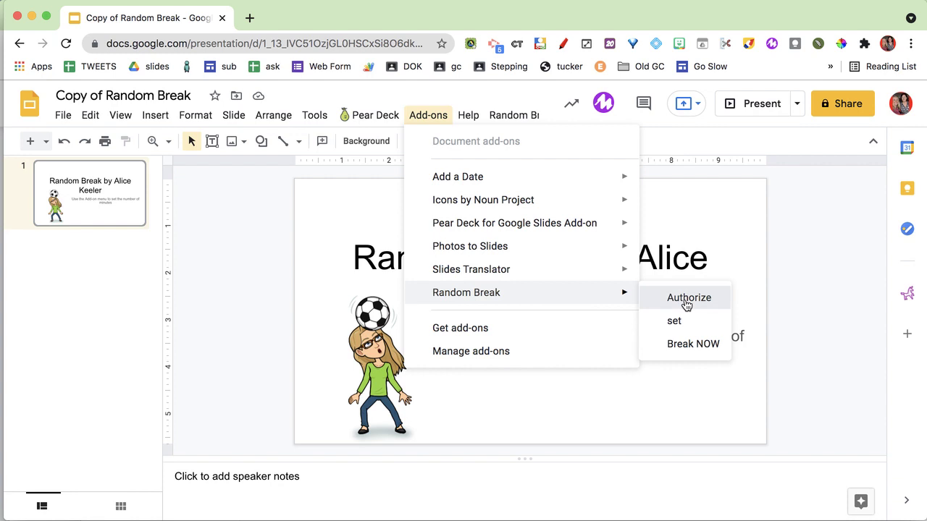
click(686, 299)
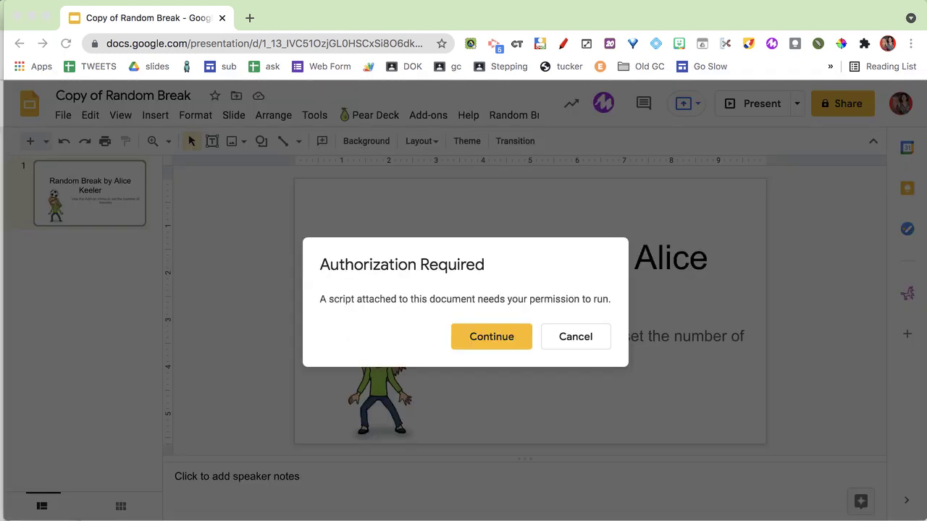
click(491, 337)
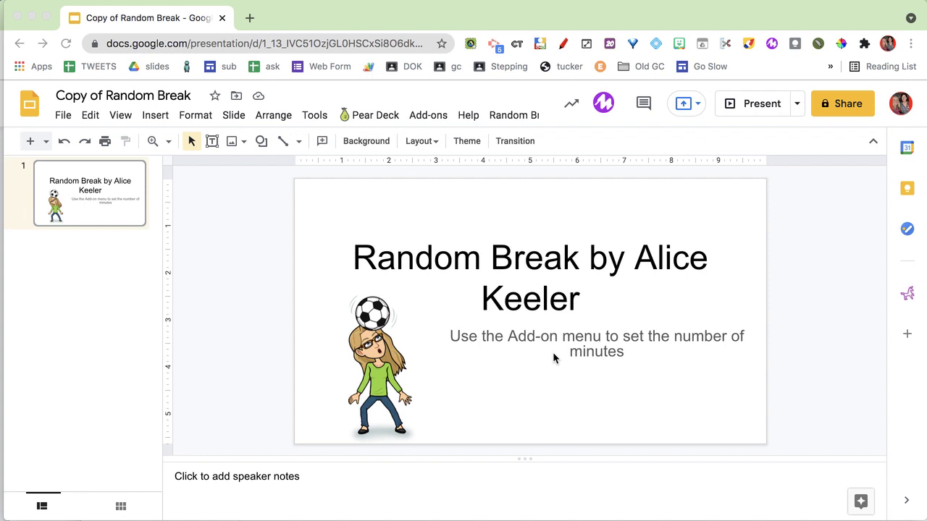
Step: Set the Random Break add-on's maximum run time to 45 minutes
click(438, 116)
click(437, 116)
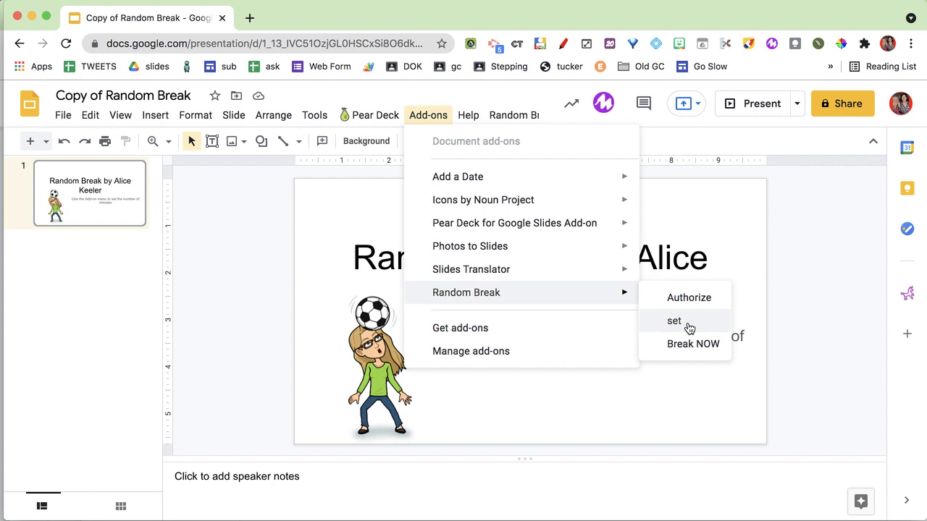
click(689, 328)
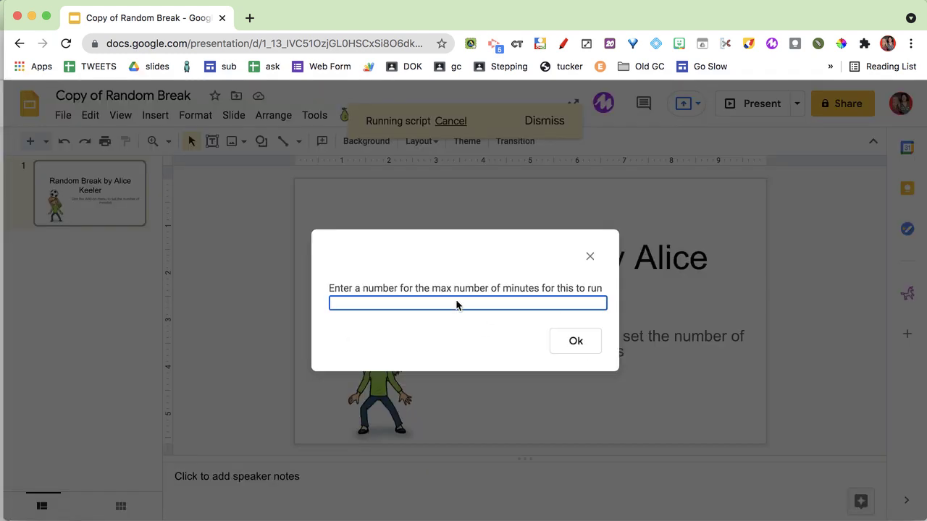
text(45)
click(571, 345)
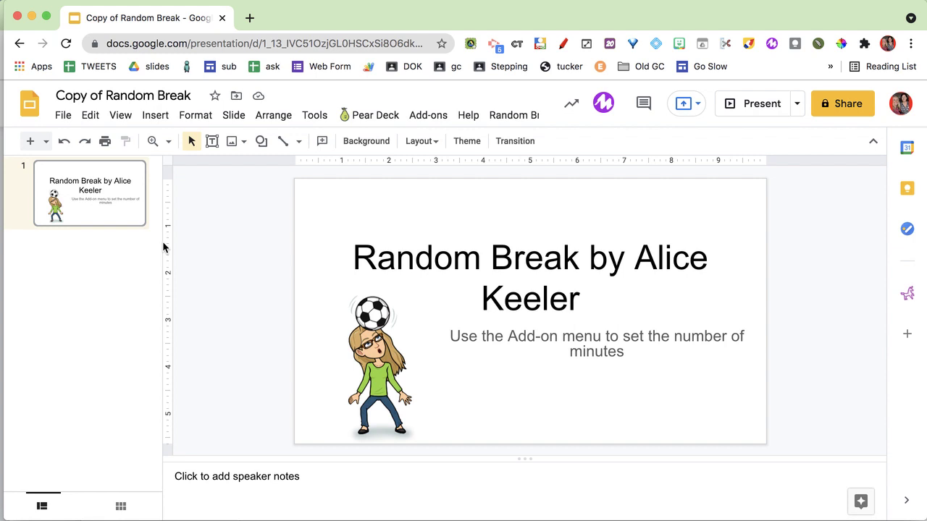
Step: Generate an immediate break slide with Random Break's Break NOW command and display it
click(514, 117)
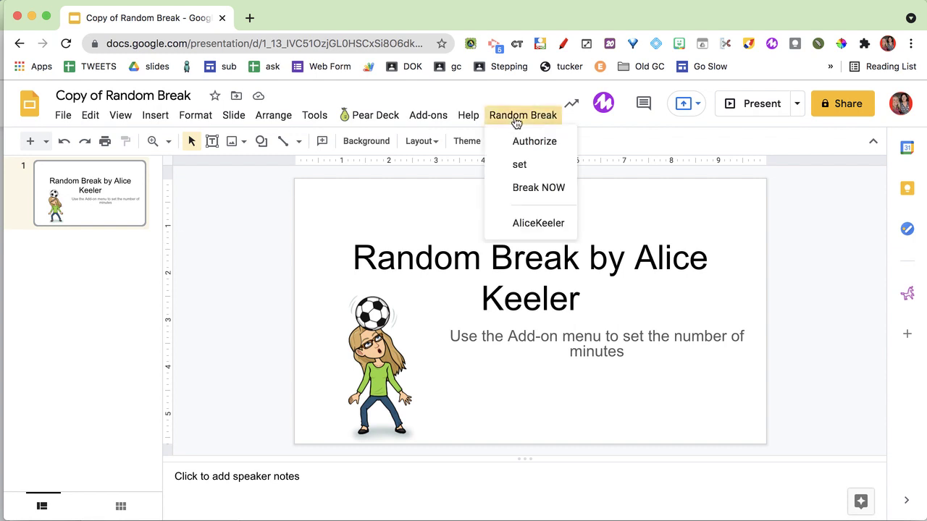
click(438, 118)
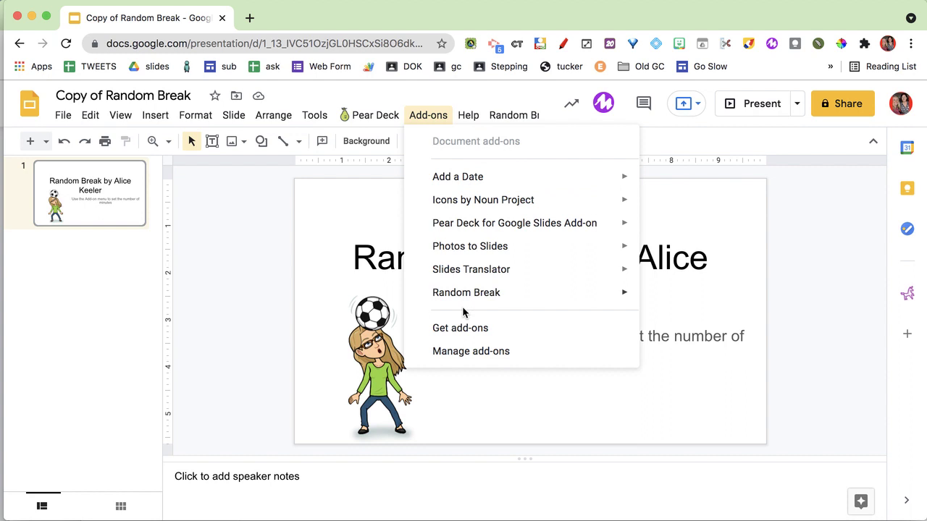
mouse_move(465, 298)
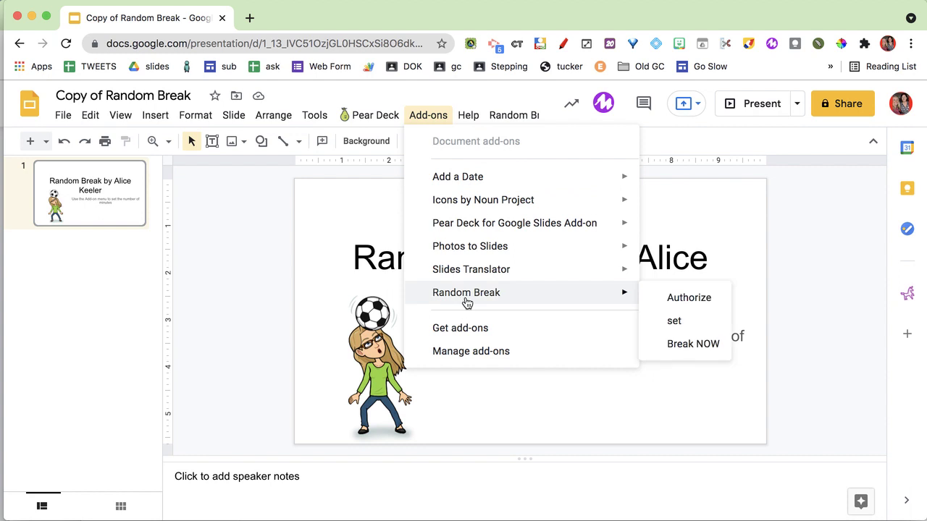
click(693, 345)
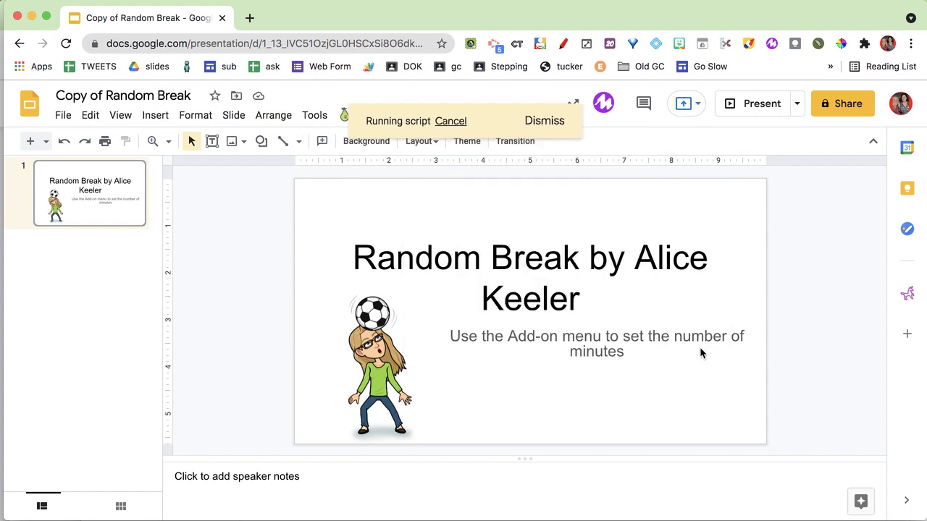
click(114, 201)
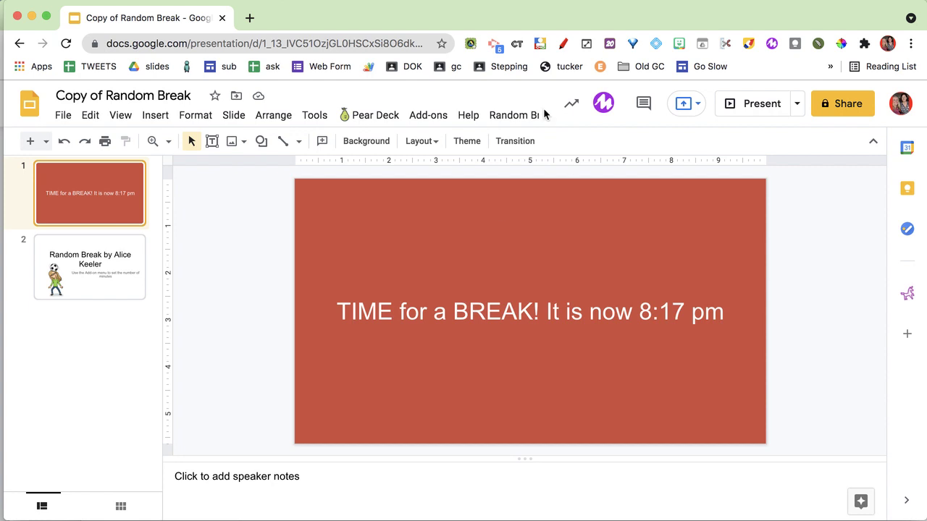
Step: Generate a second break slide with Break NOW and compare it with the first break slide
click(513, 116)
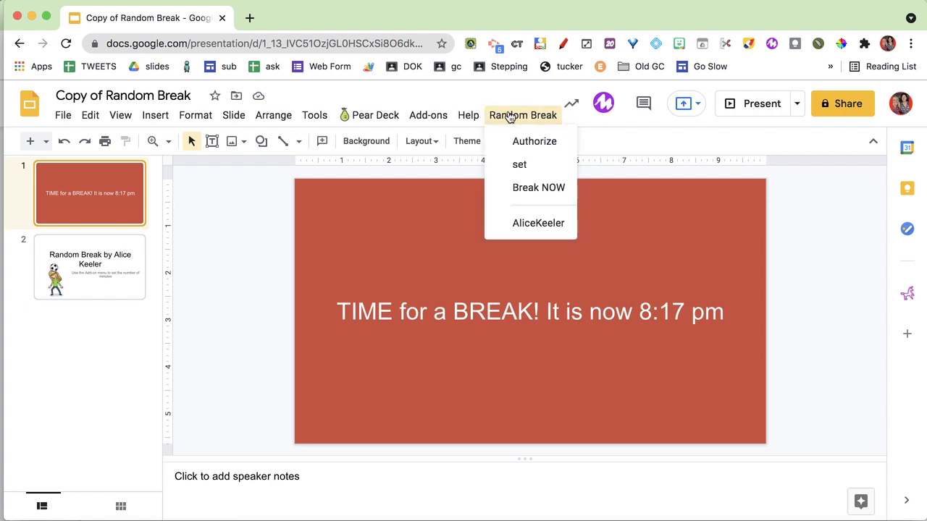
click(521, 187)
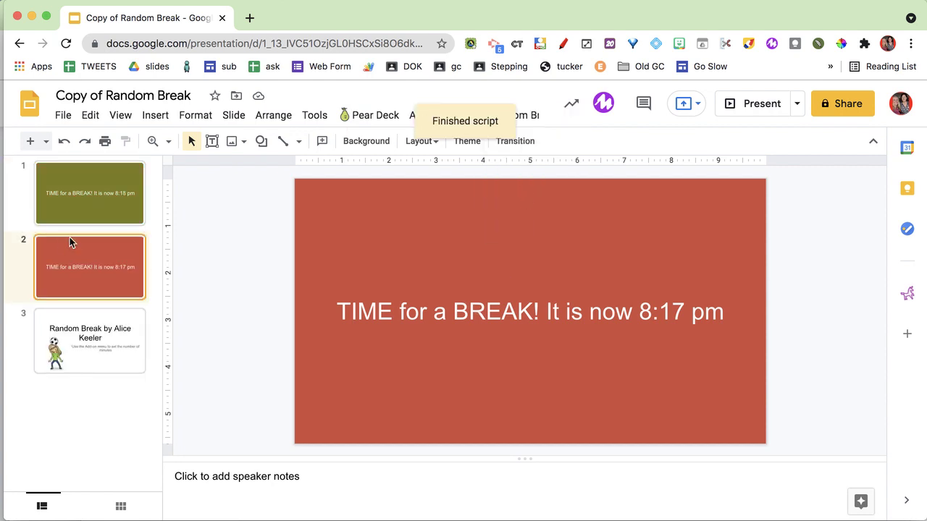
click(78, 200)
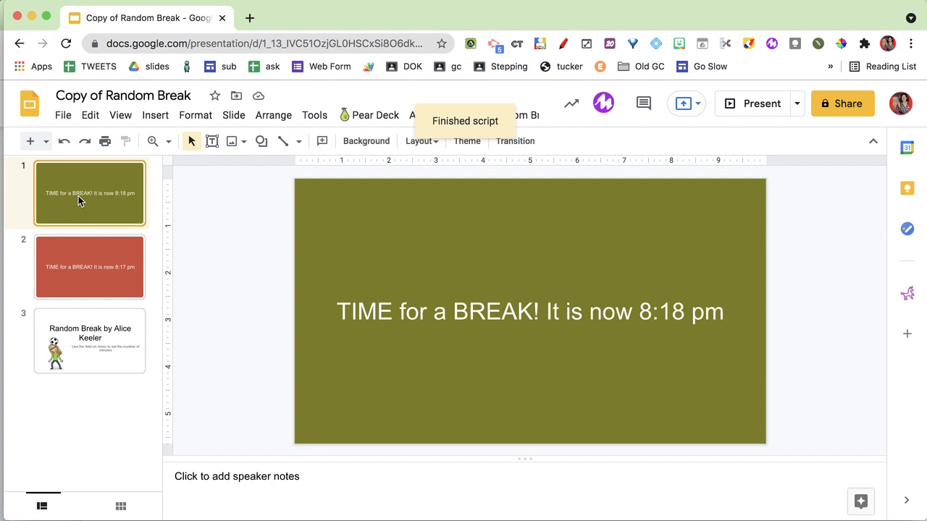
click(79, 255)
click(88, 194)
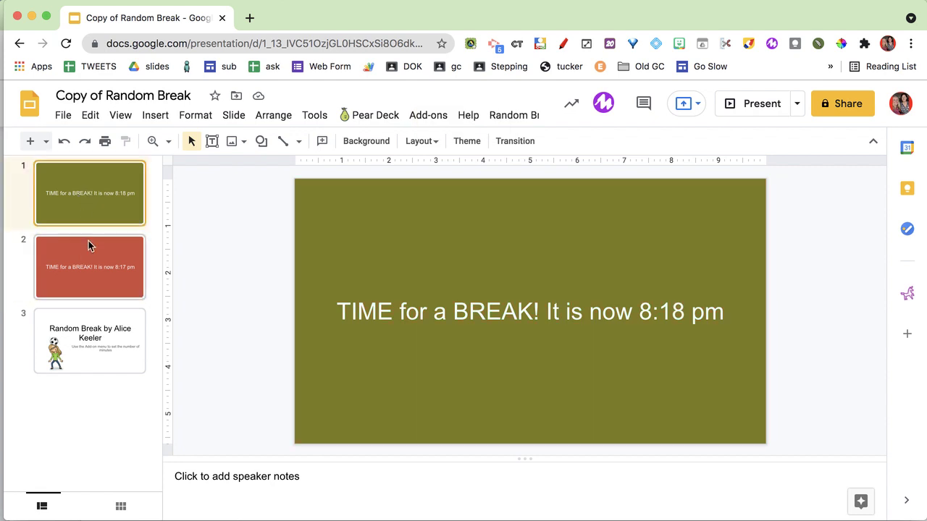
click(89, 246)
click(88, 208)
Step: Generate a third break slide with Break NOW and open the new first slide
click(507, 118)
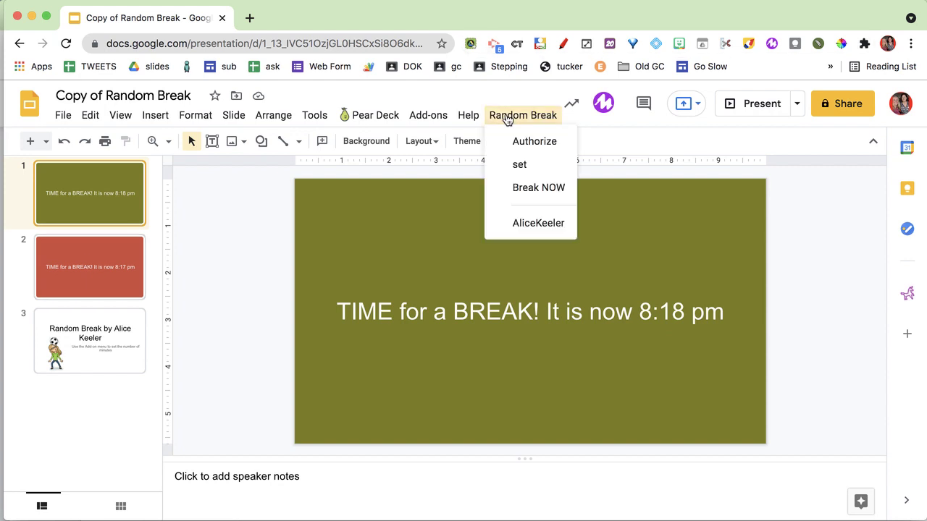
click(512, 192)
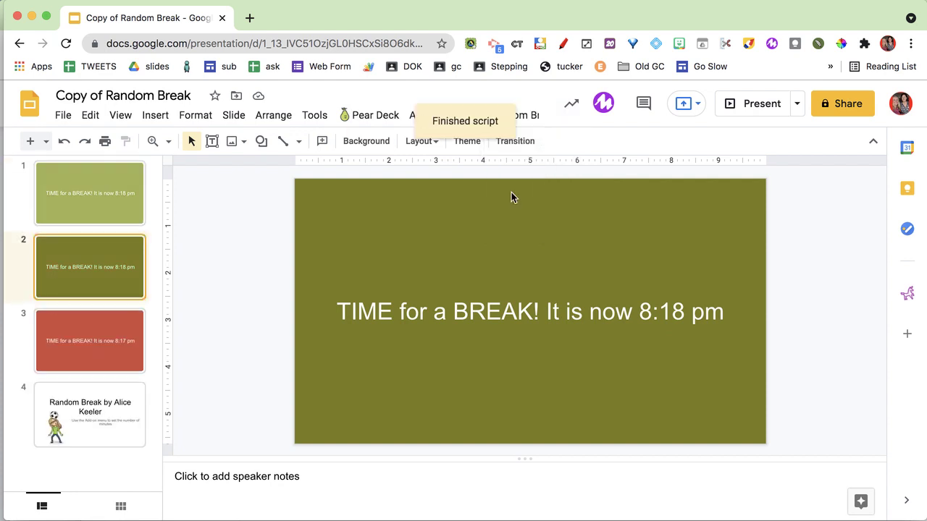
click(55, 193)
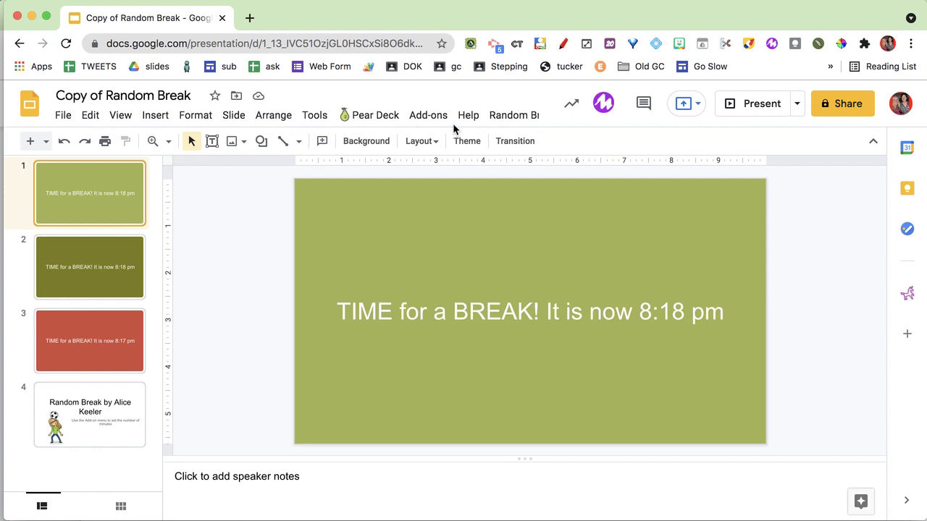
Step: Set the maximum number of minutes for Random Break to run to 38
click(509, 116)
click(513, 172)
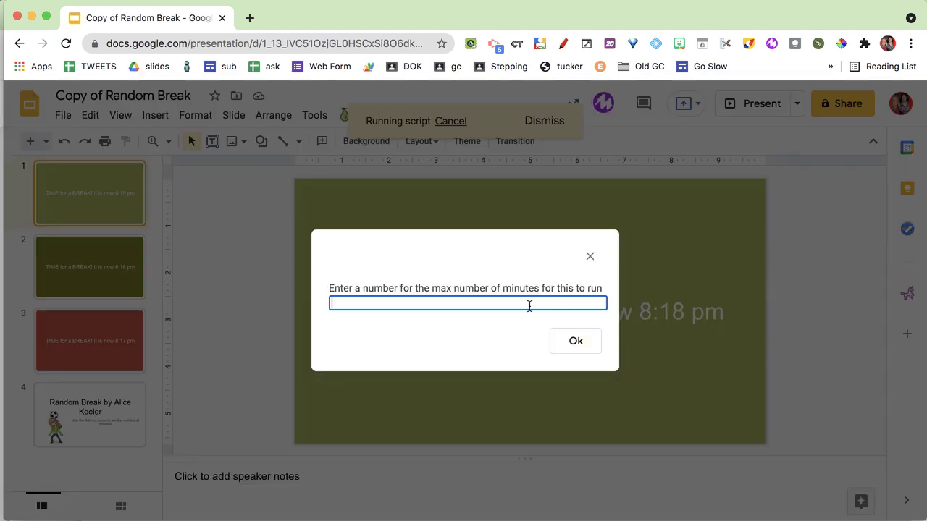
text(38)
click(551, 341)
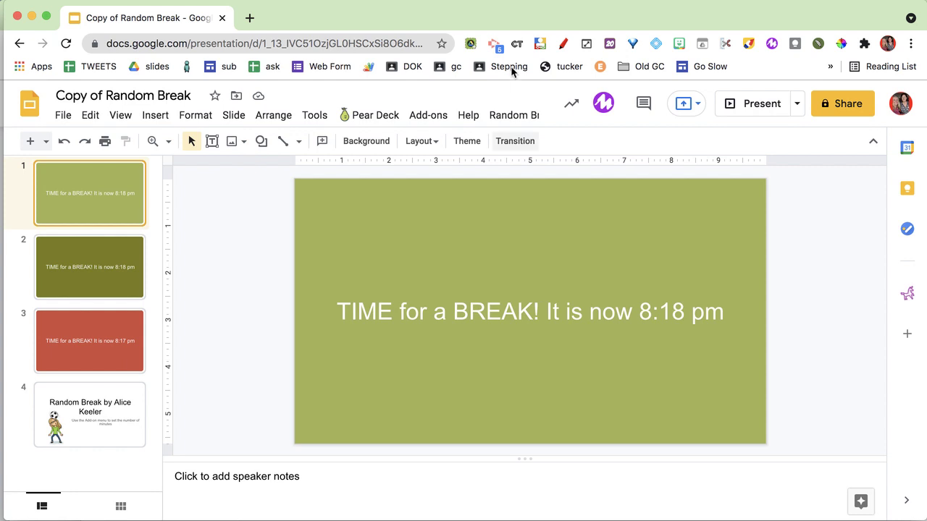
Step: Run Random Break's Authorize command again and acknowledge its message
click(428, 115)
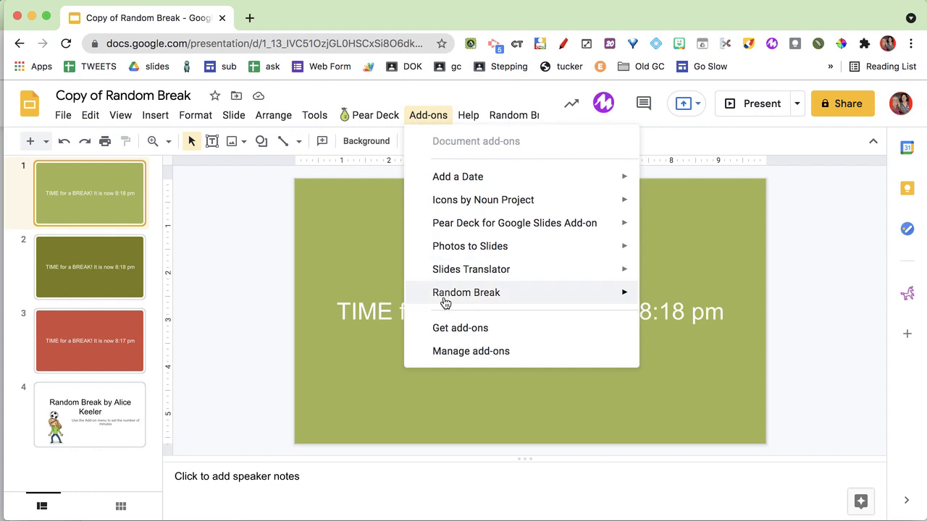
mouse_move(444, 302)
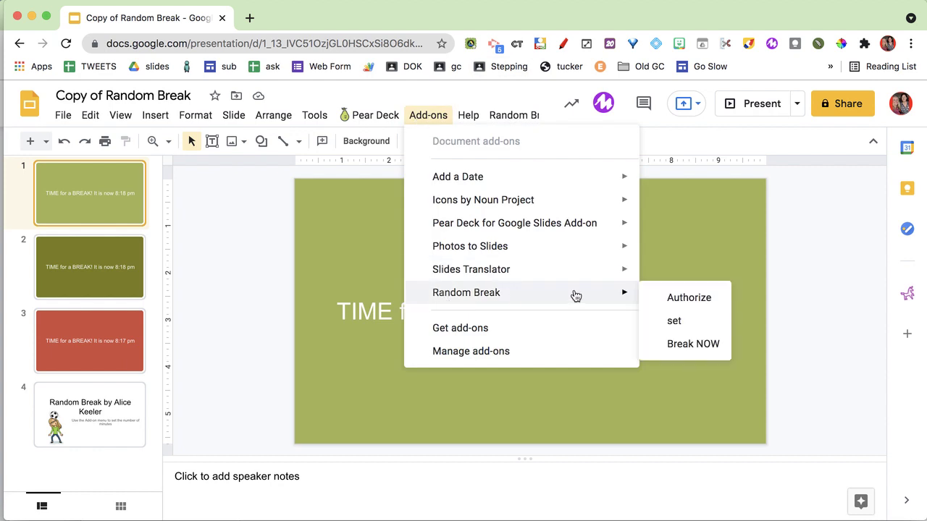
click(678, 302)
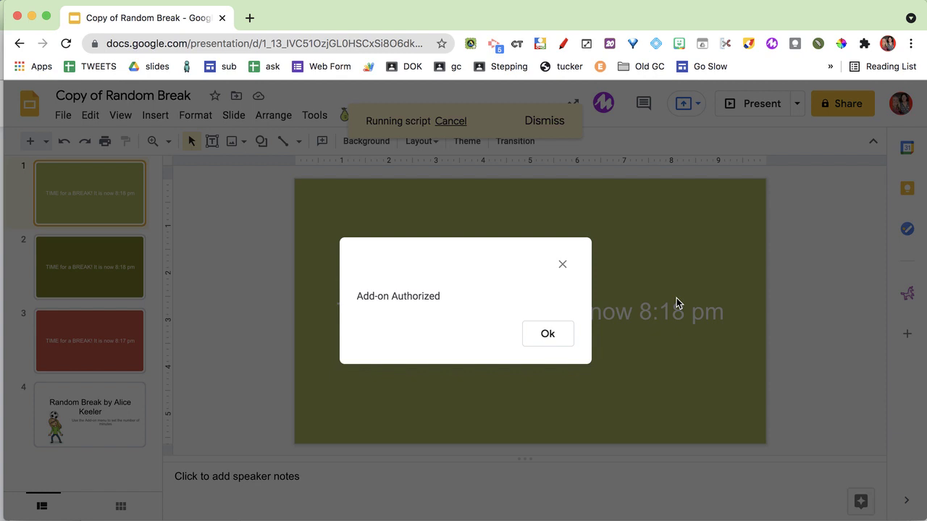
click(550, 336)
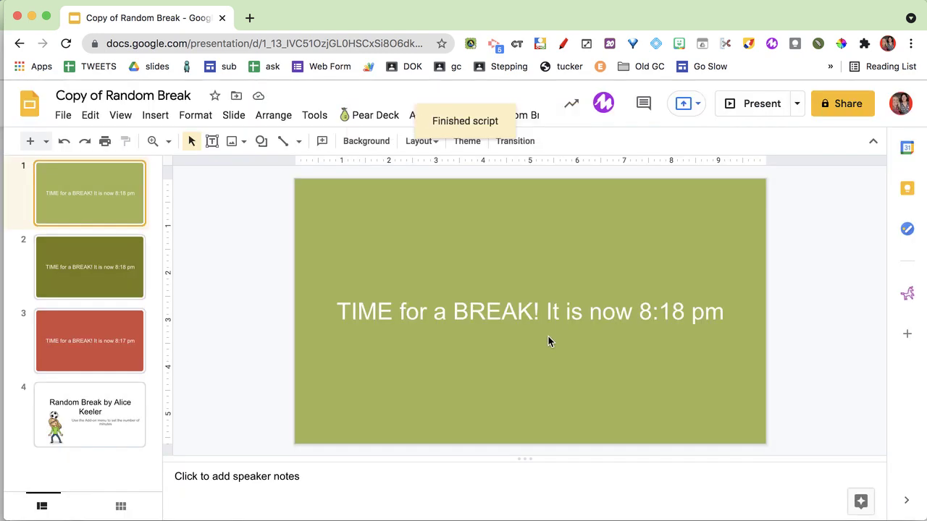
Step: Delete the three generated break slides, keeping only the Random Break title slide
shift+click(107, 364)
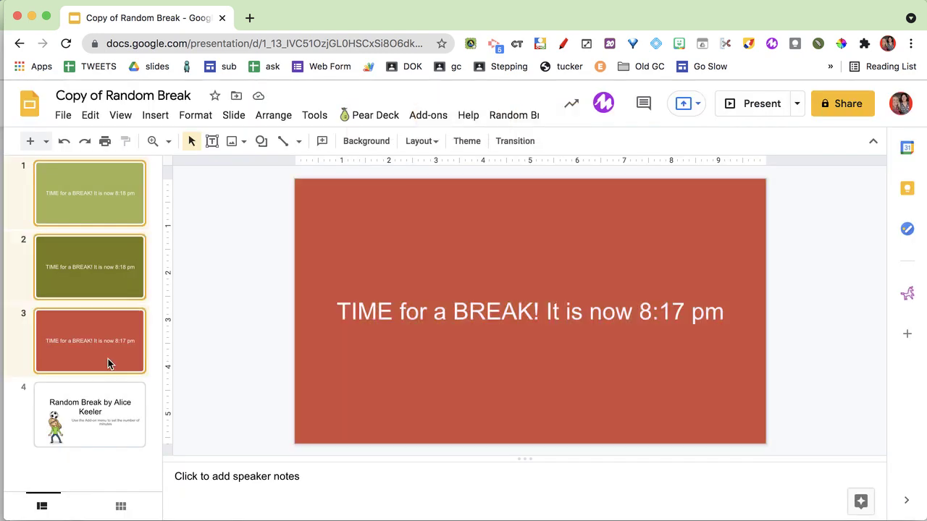
key(Delete)
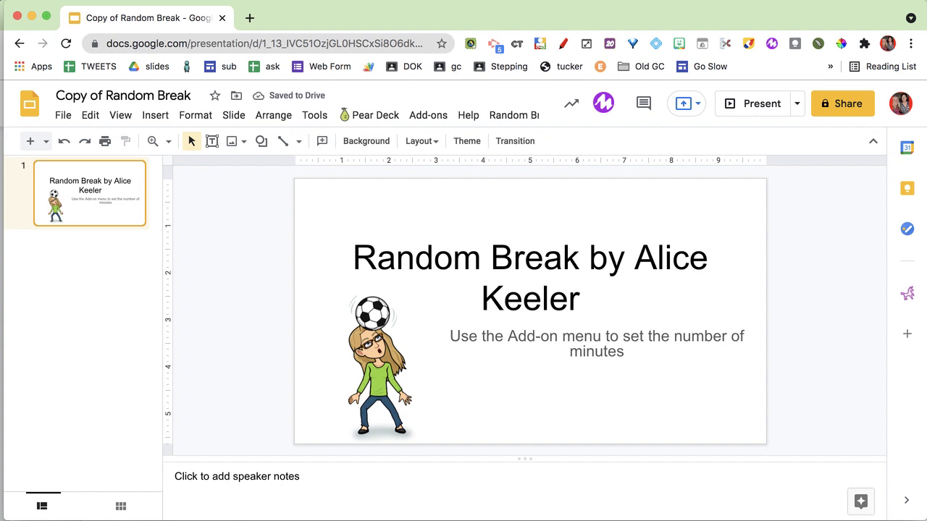
Step: Bring up the Random Break commands for the presentation
click(512, 115)
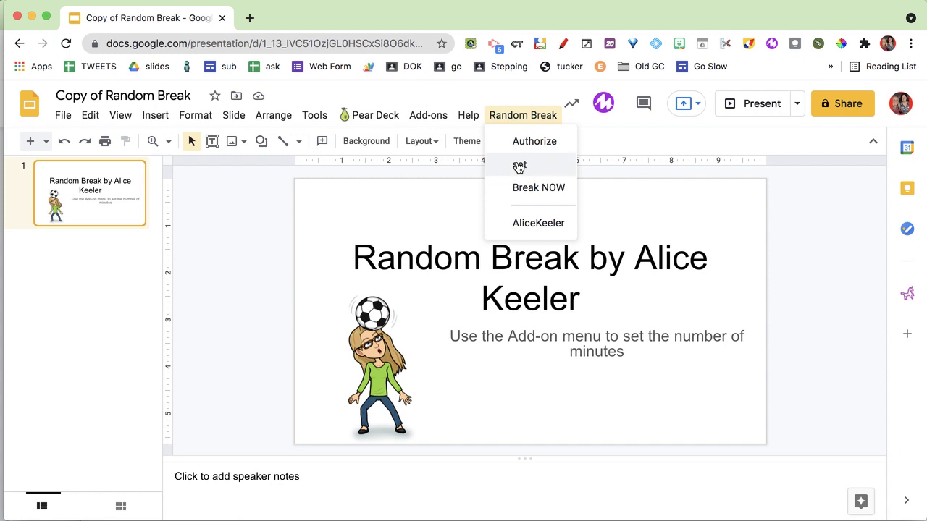